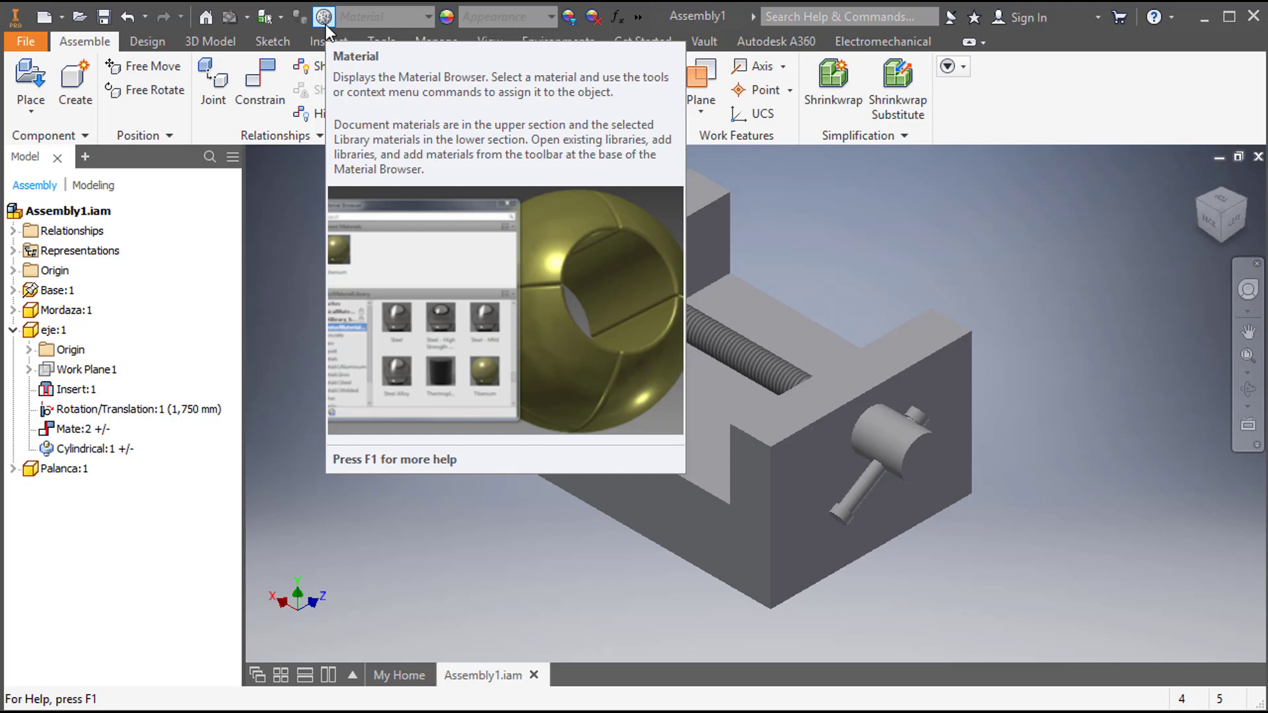
Open the Material Browser and examine the metals in the Inventor Material Library and the library's display and sorting options.
click(326, 26)
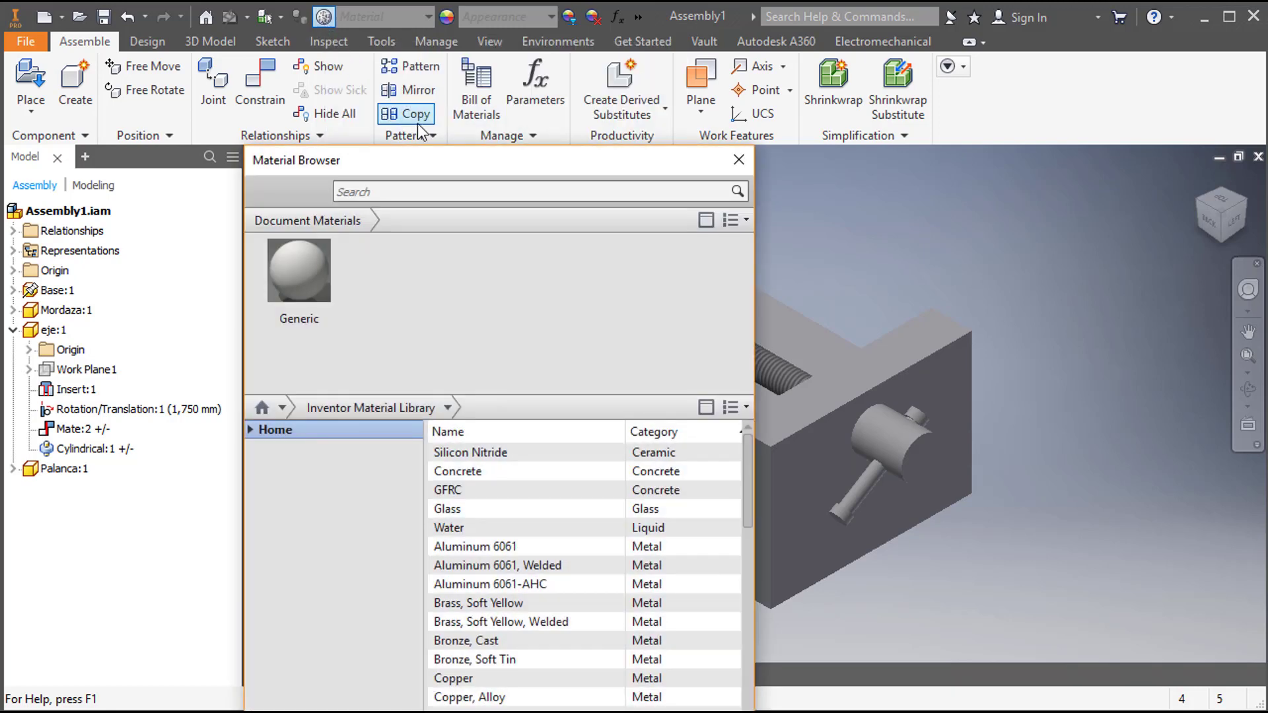
drag(414, 155, 340, 47)
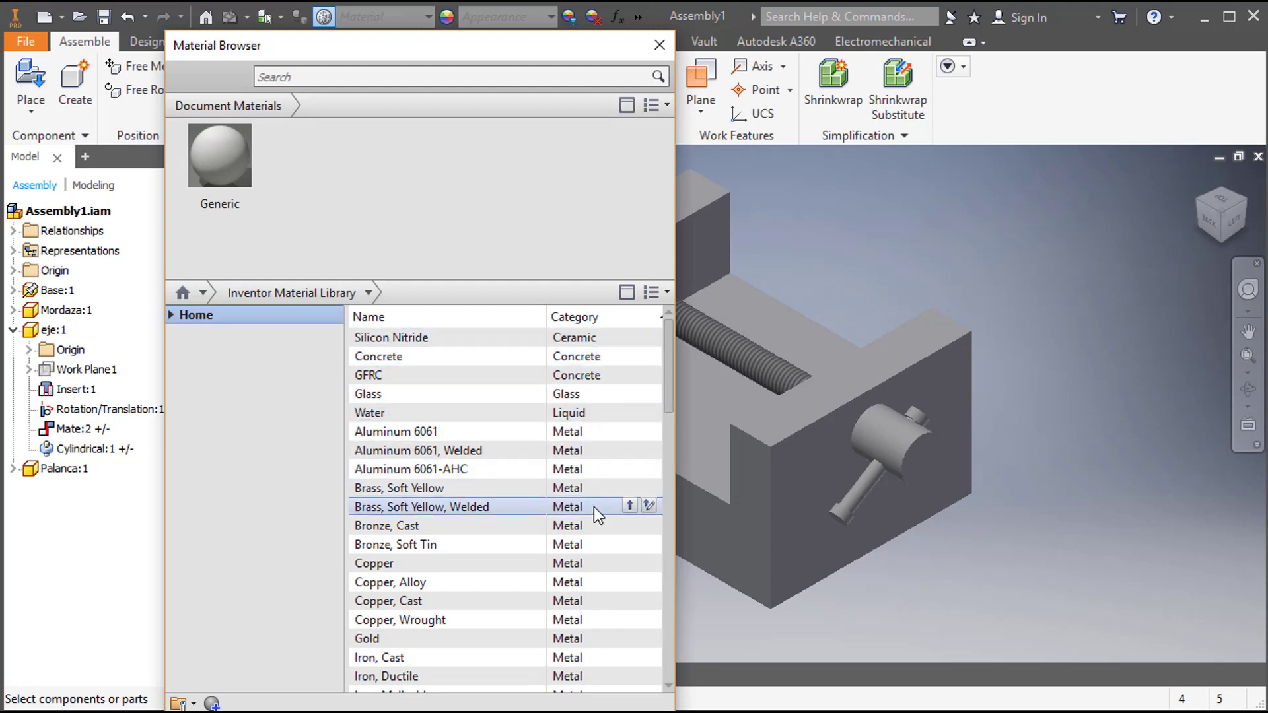
scroll(593, 506, down, 3)
scroll(594, 505, down, 2)
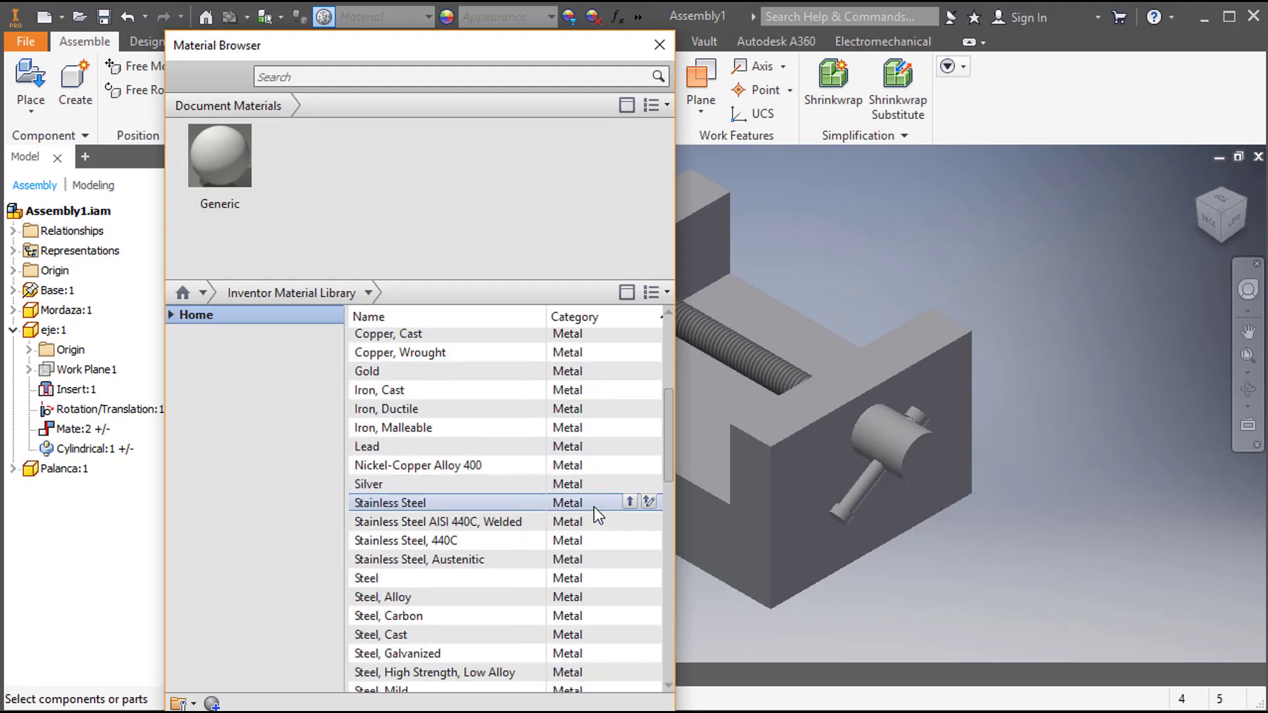
scroll(594, 507, down, 2)
scroll(594, 506, up, 5)
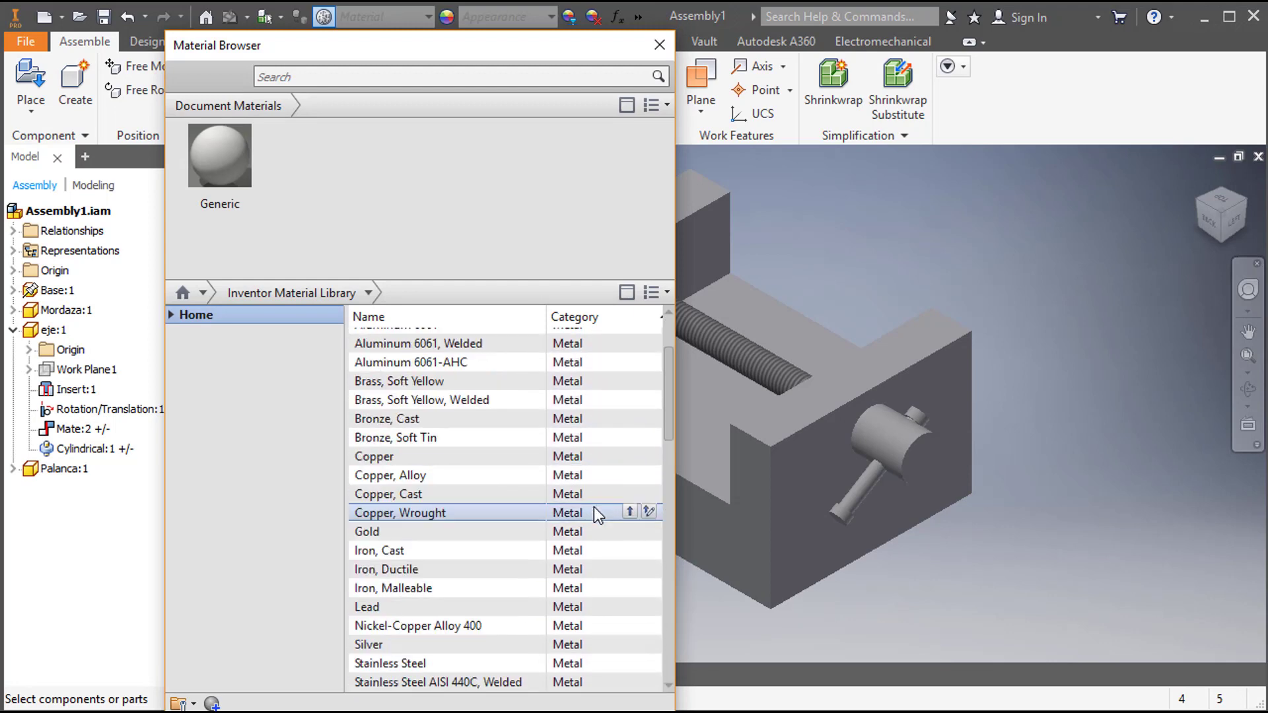
scroll(593, 506, up, 2)
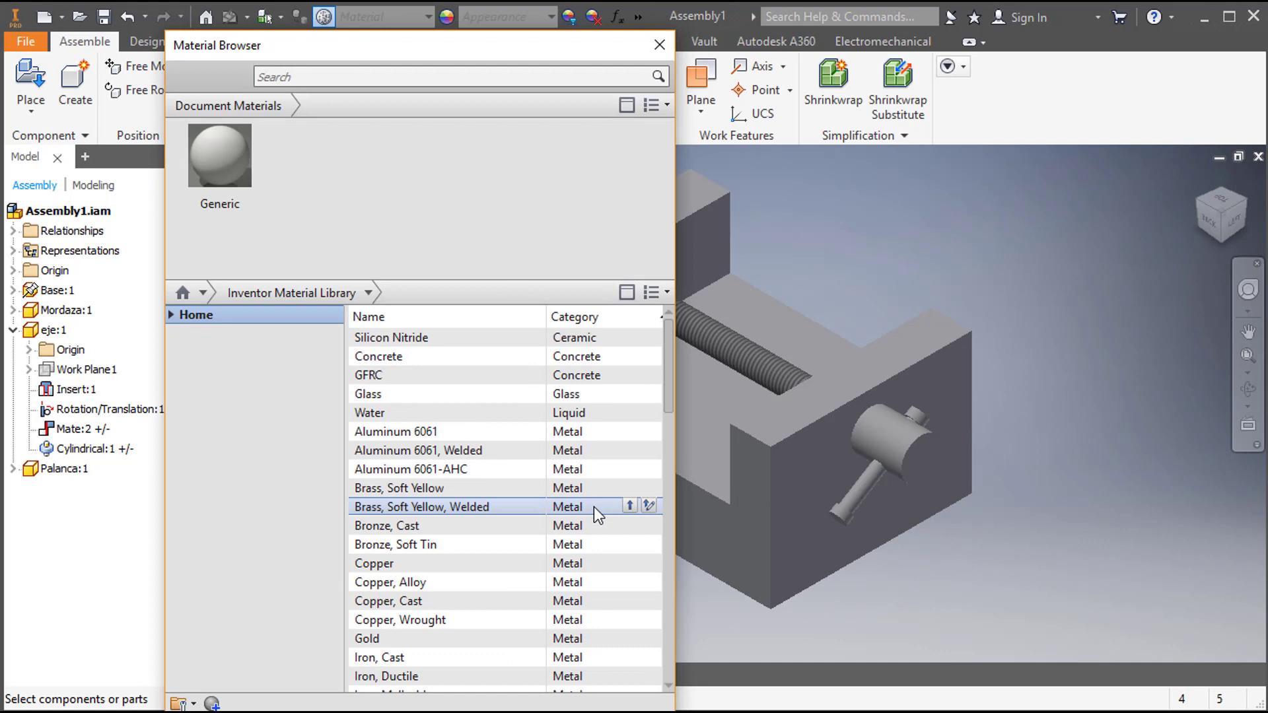
click(669, 294)
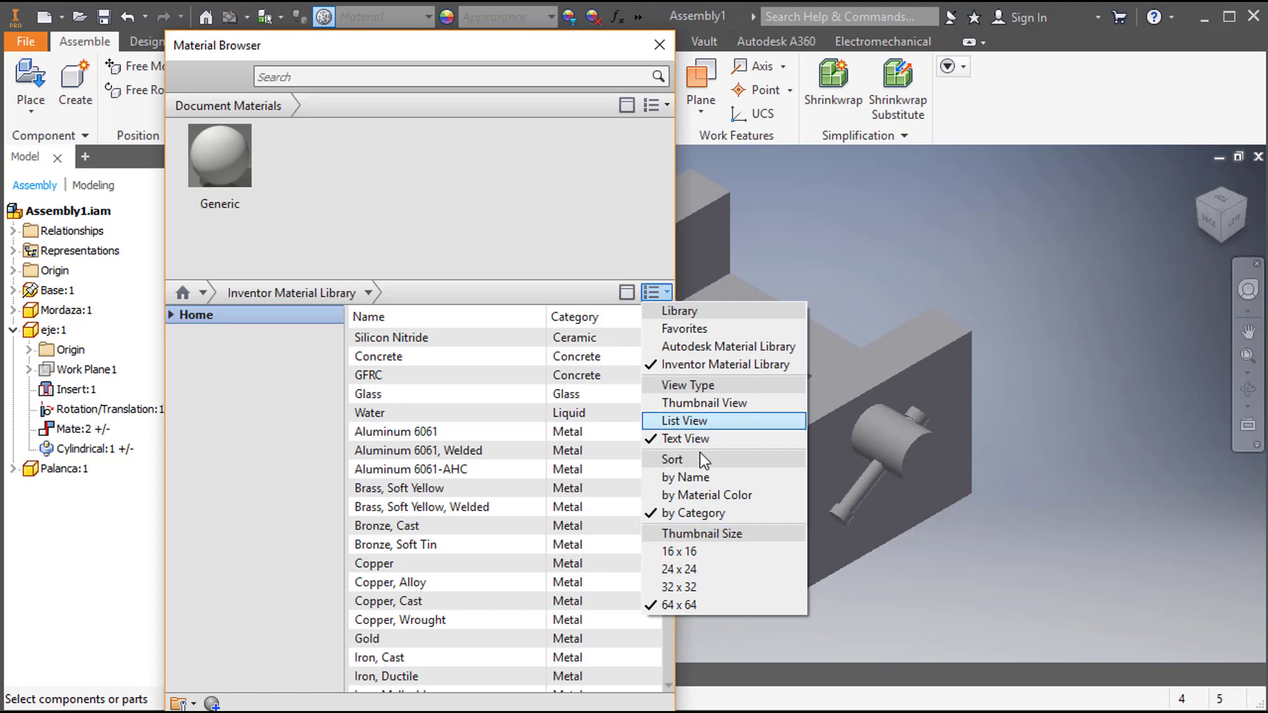
click(732, 290)
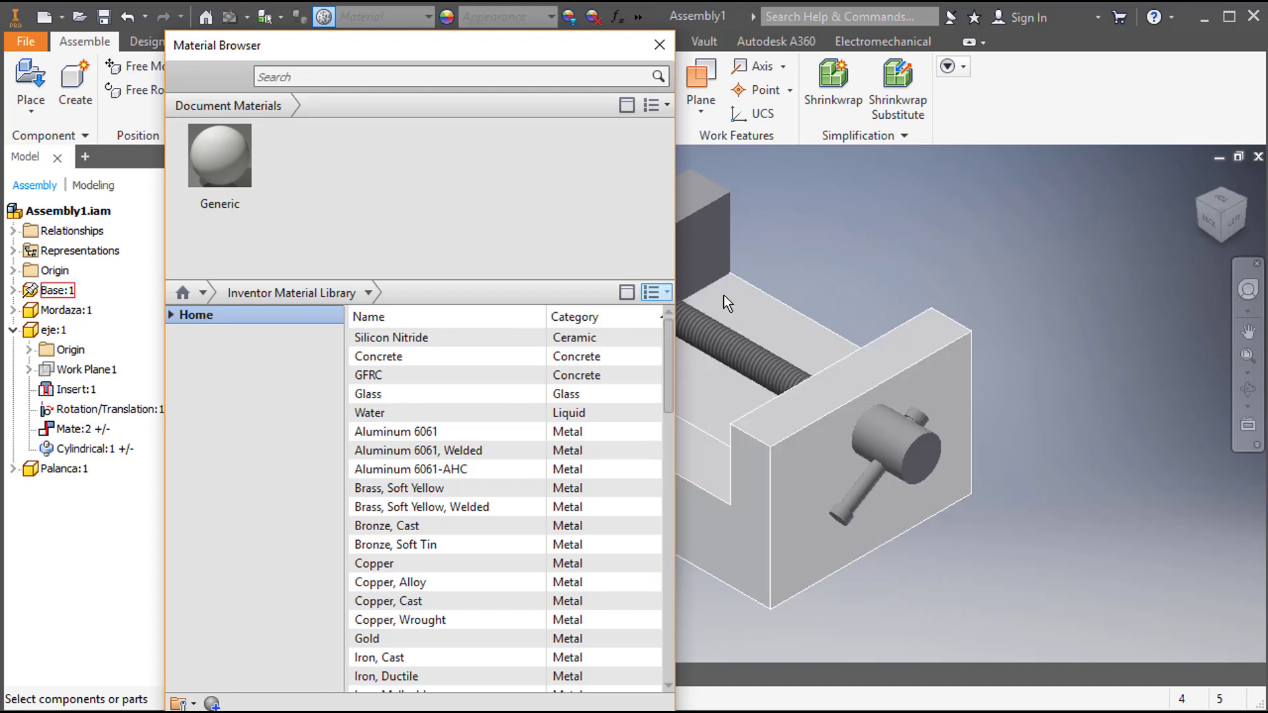
Look through the complete Inventor Material Library list, from the ceramics and metals to the plastics and woods.
mouse_move(623, 338)
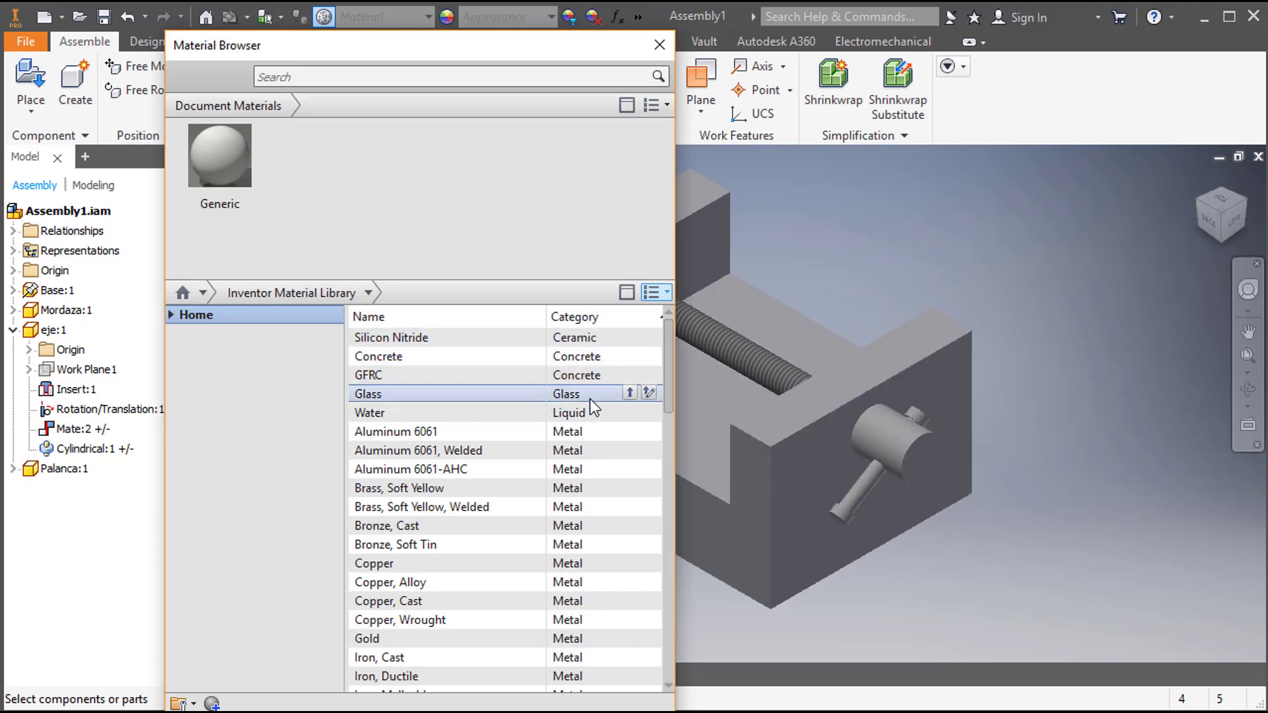
scroll(584, 466, down, 5)
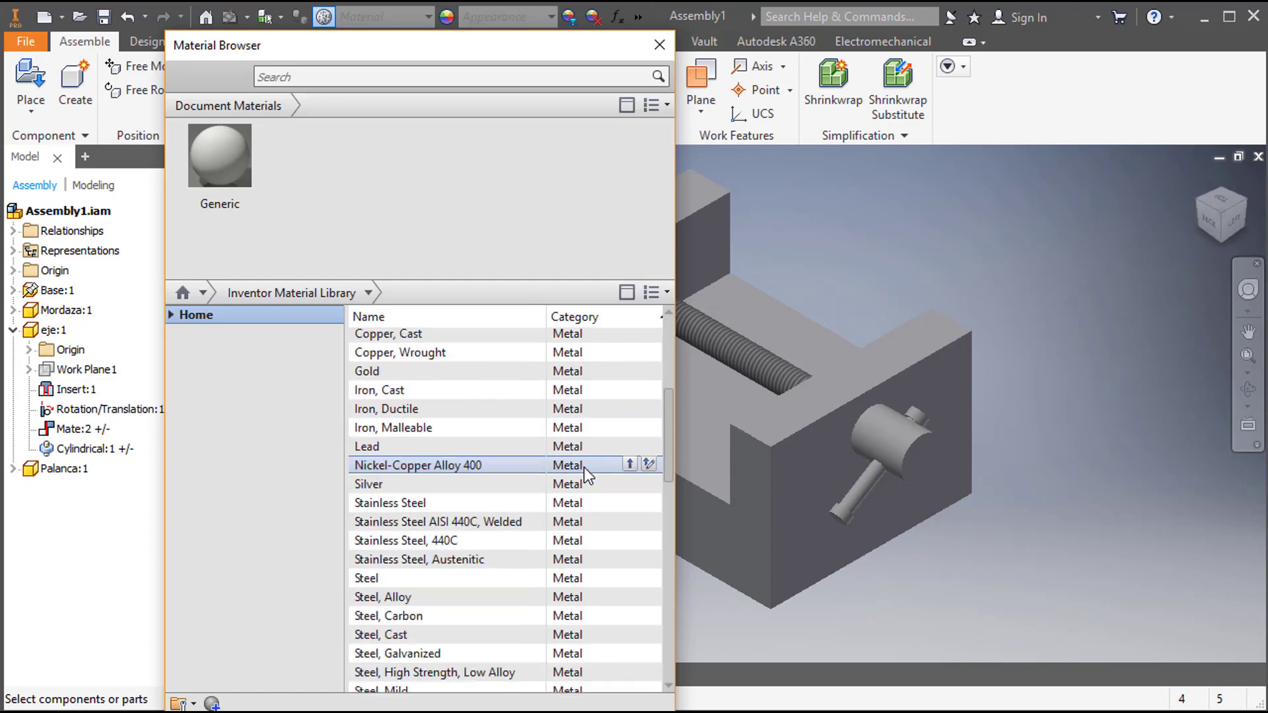
scroll(584, 466, down, 7)
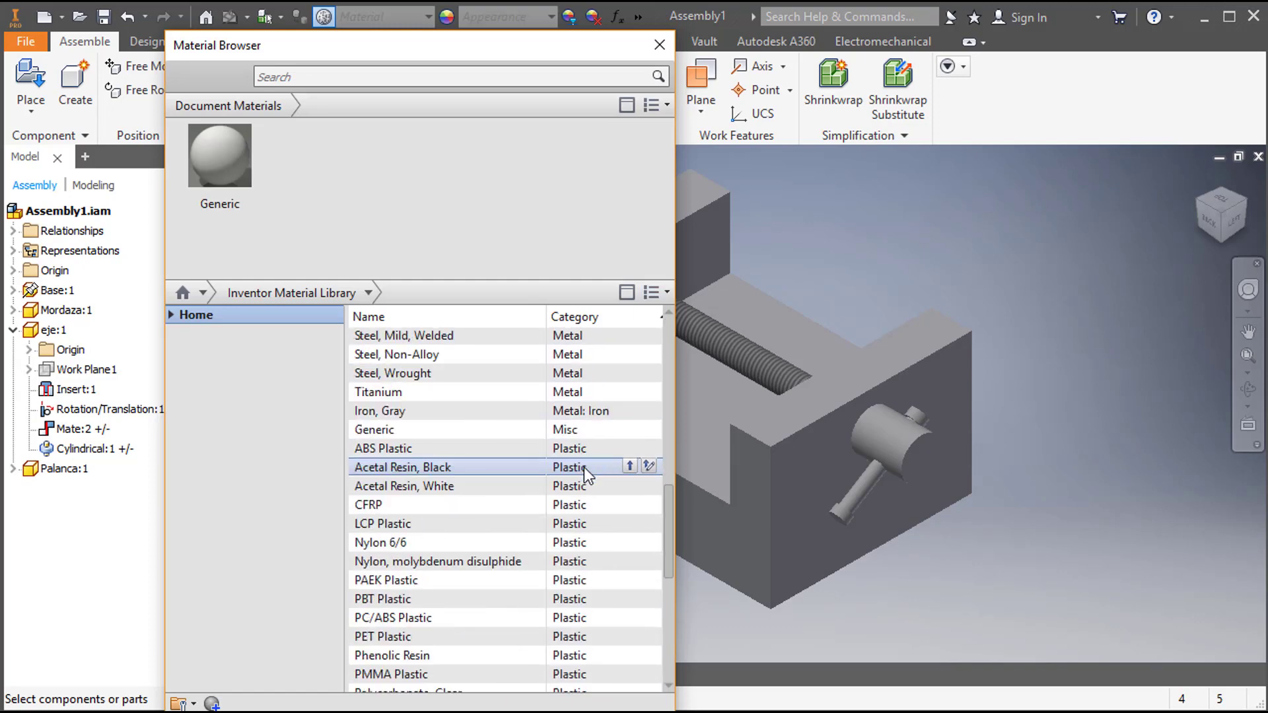
scroll(583, 466, down, 7)
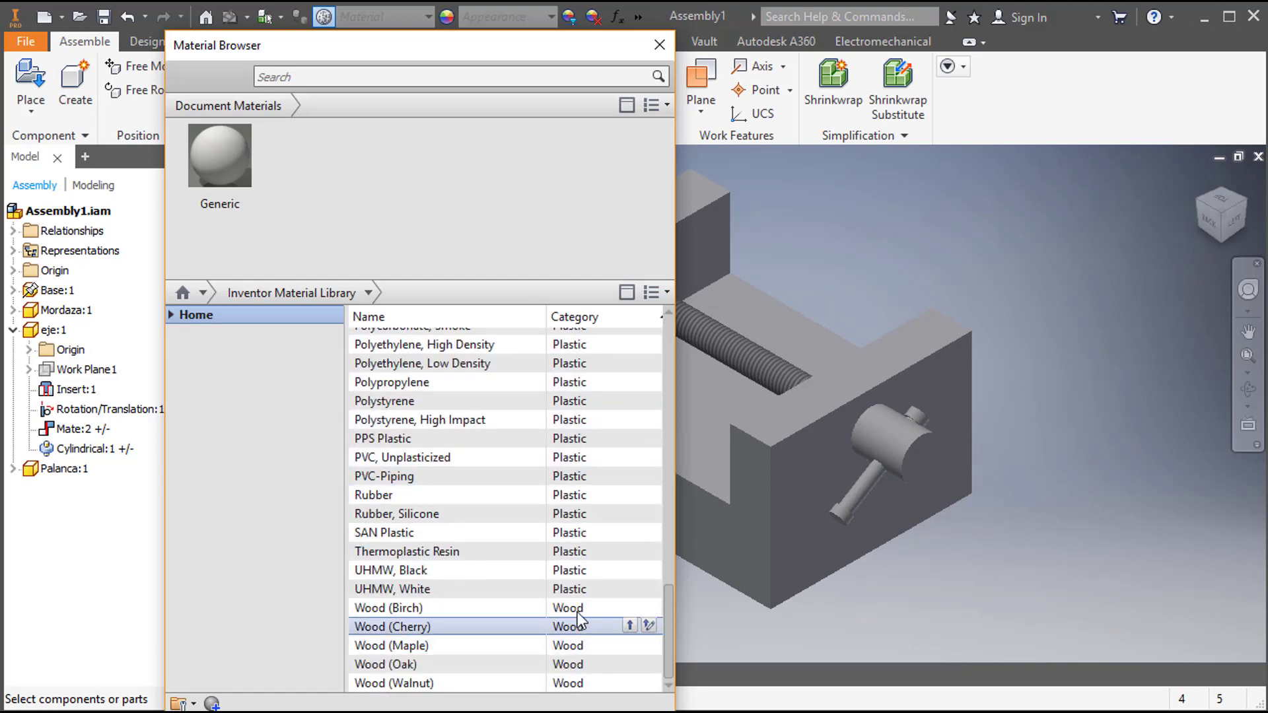
scroll(588, 611, up, 13)
scroll(588, 609, up, 8)
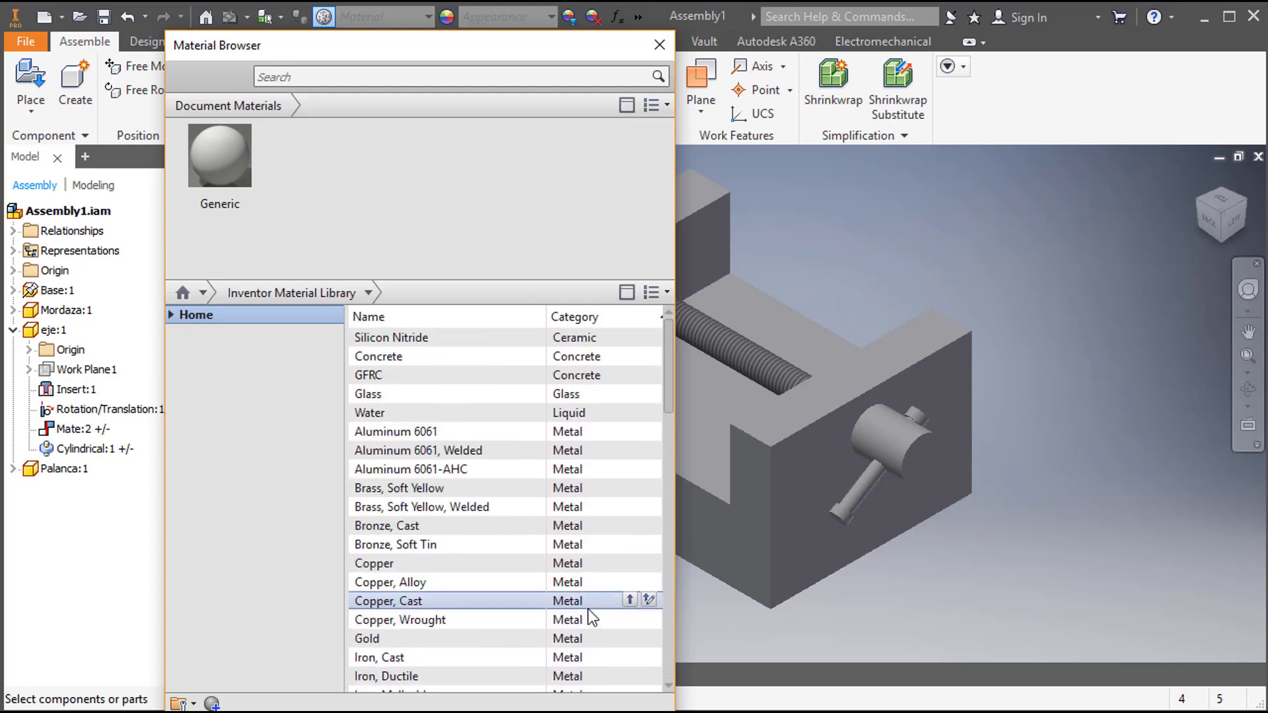
Preview several library materials and add Aluminum 6061 to the document materials.
mouse_move(579, 514)
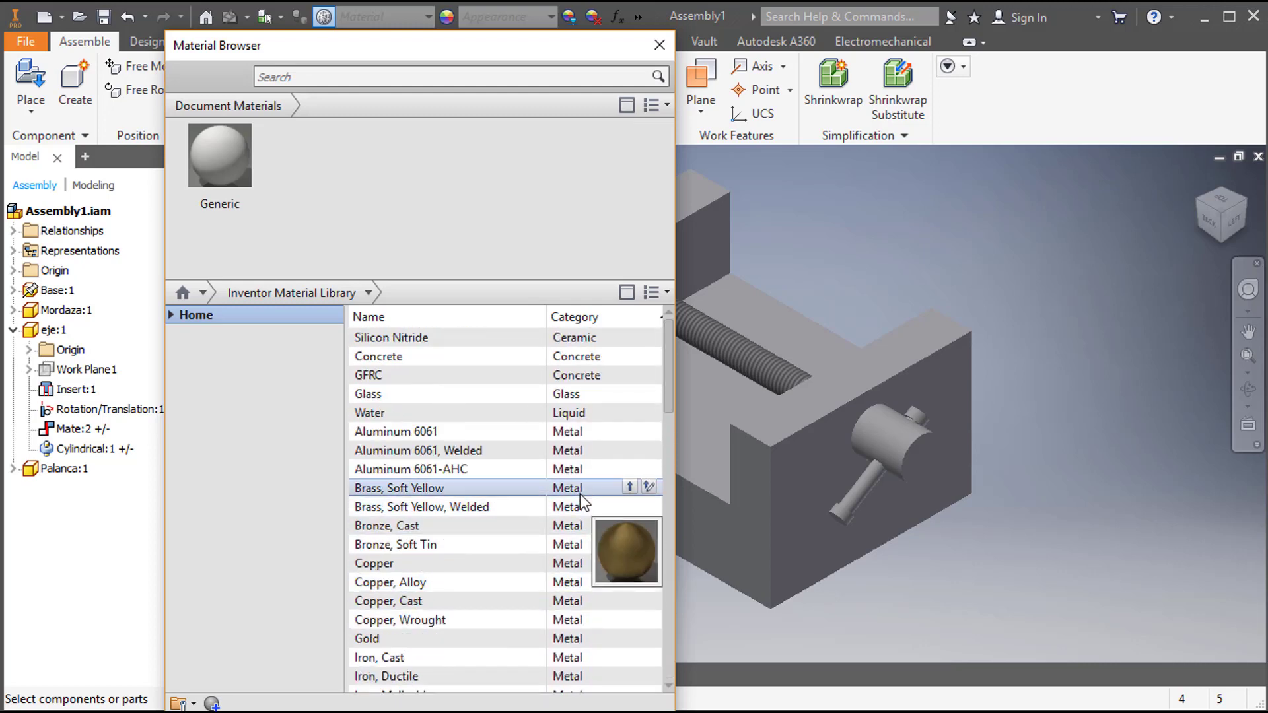
mouse_move(559, 451)
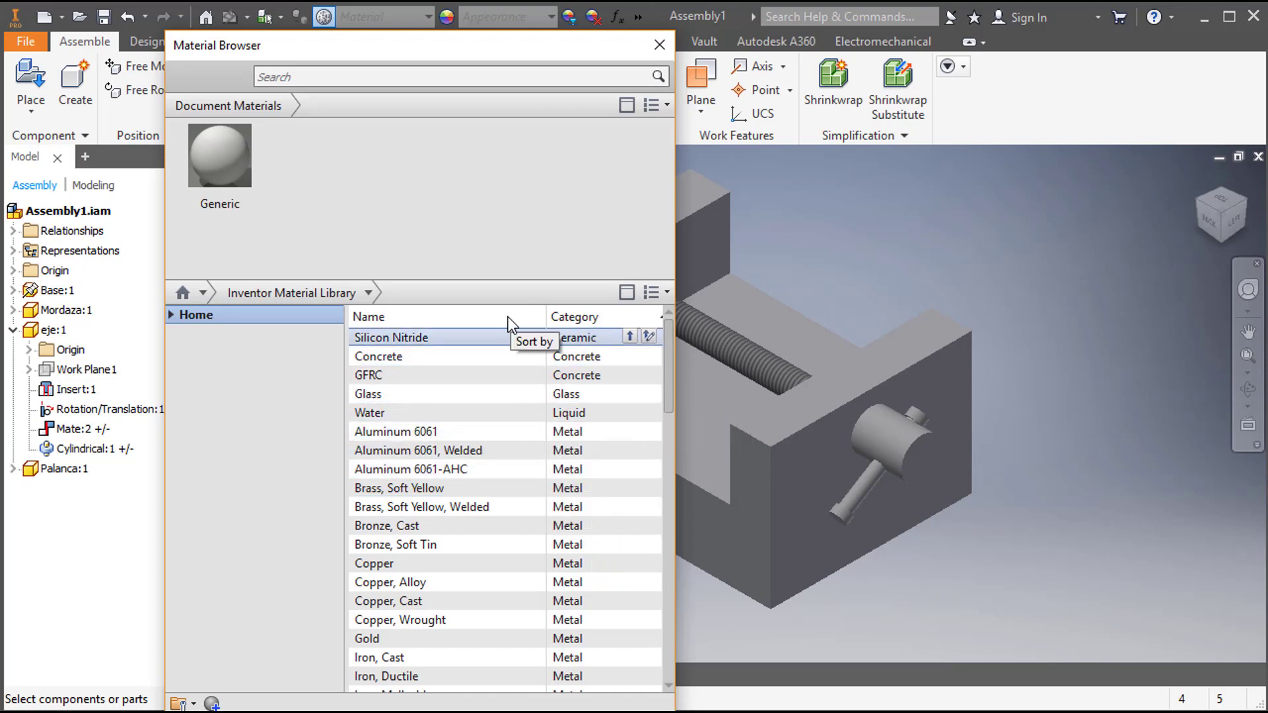
mouse_move(500, 375)
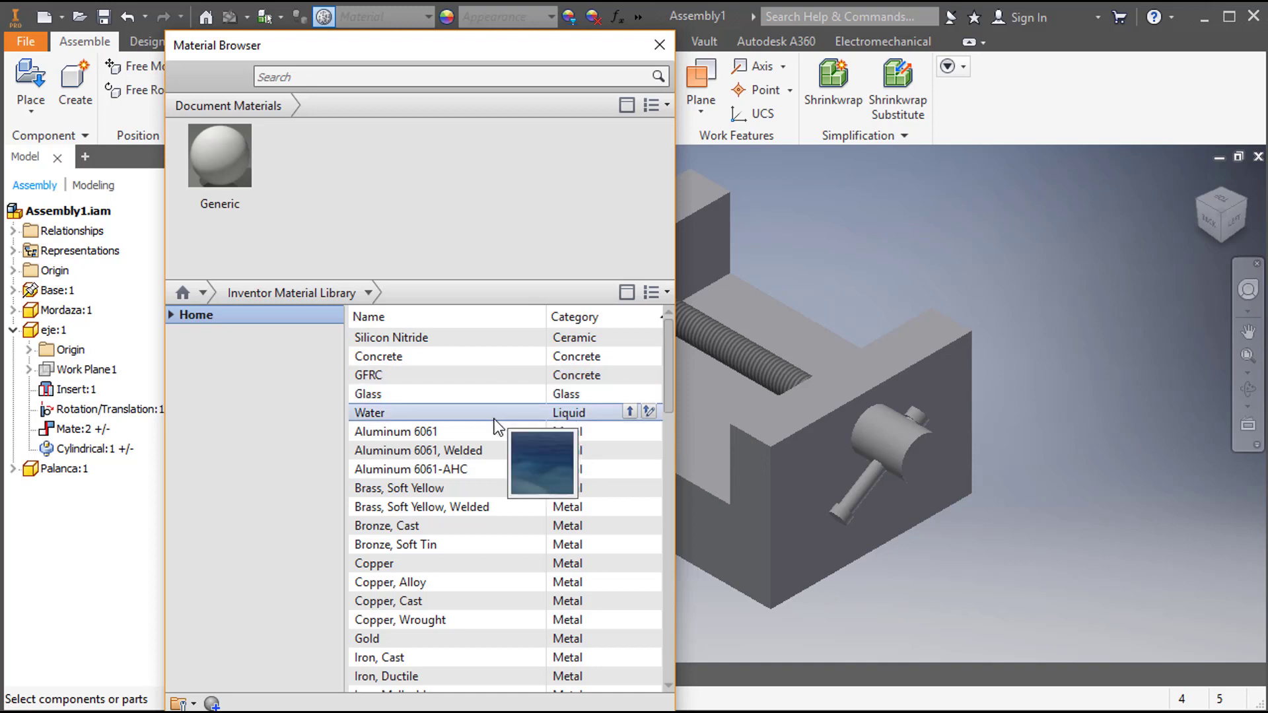
mouse_move(492, 429)
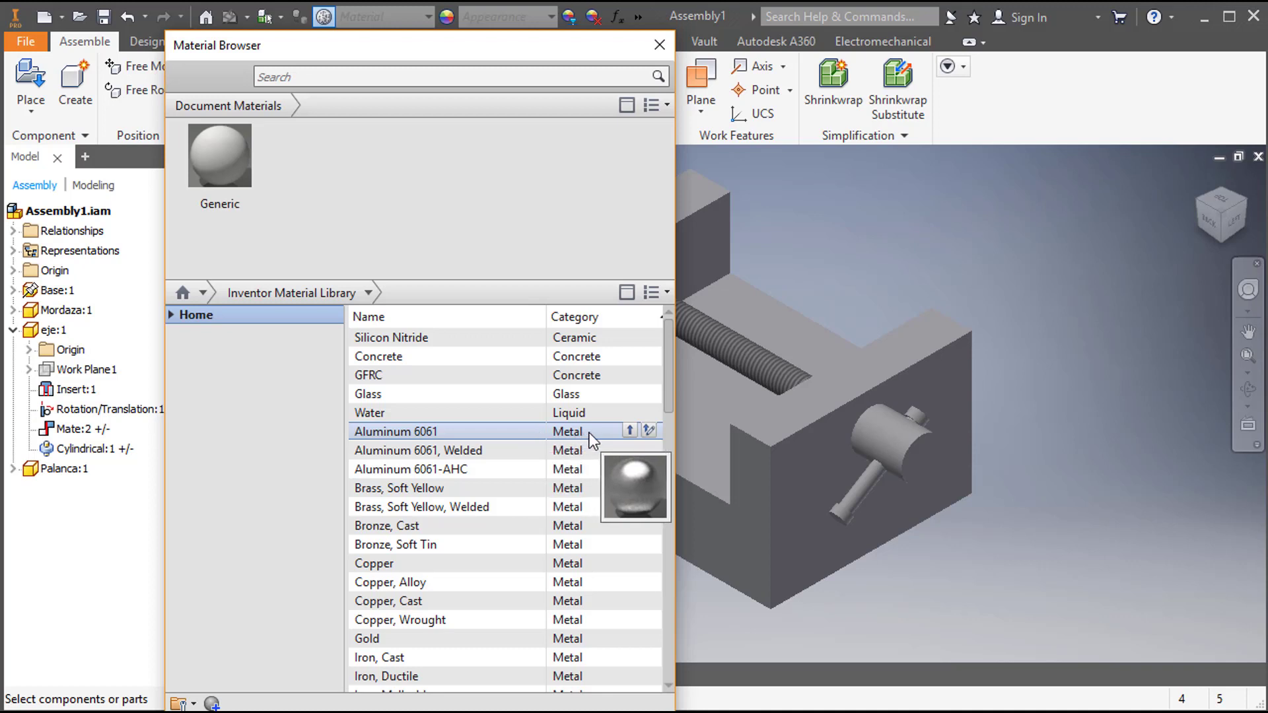
click(634, 433)
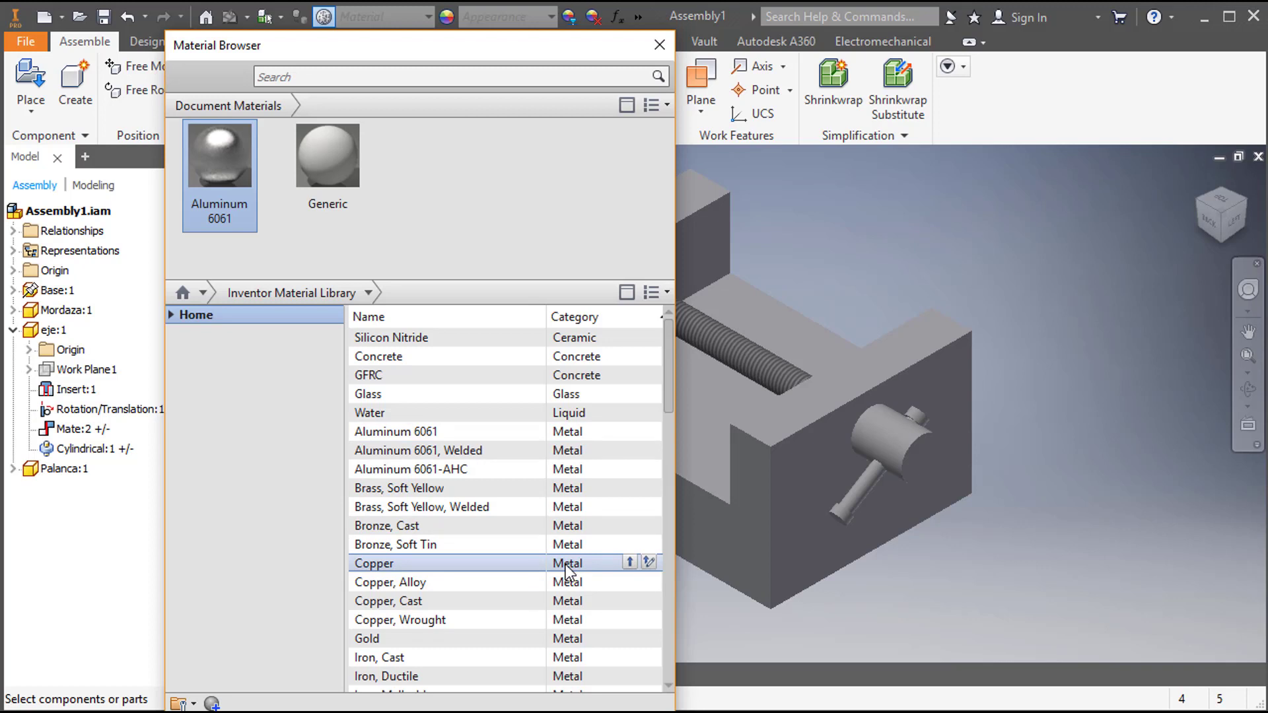
Add Copper from the library to the document materials and open it for editing in the Material Editor.
mouse_move(566, 565)
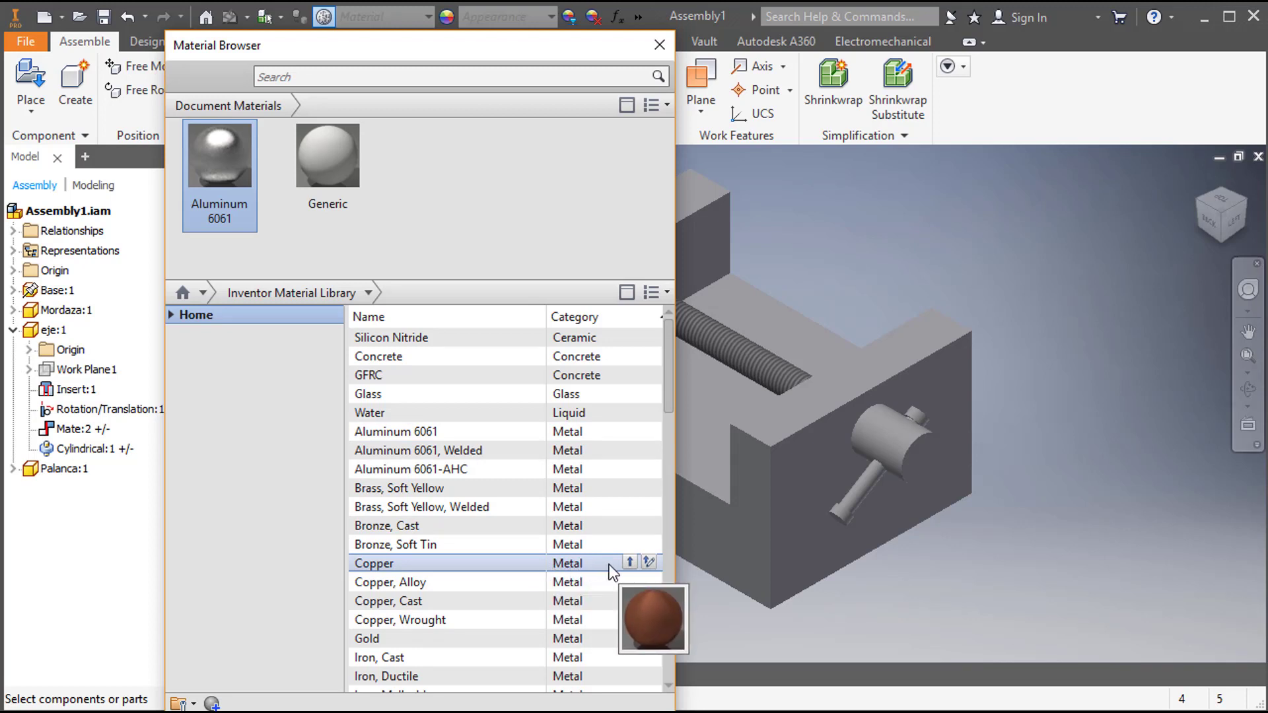
click(653, 565)
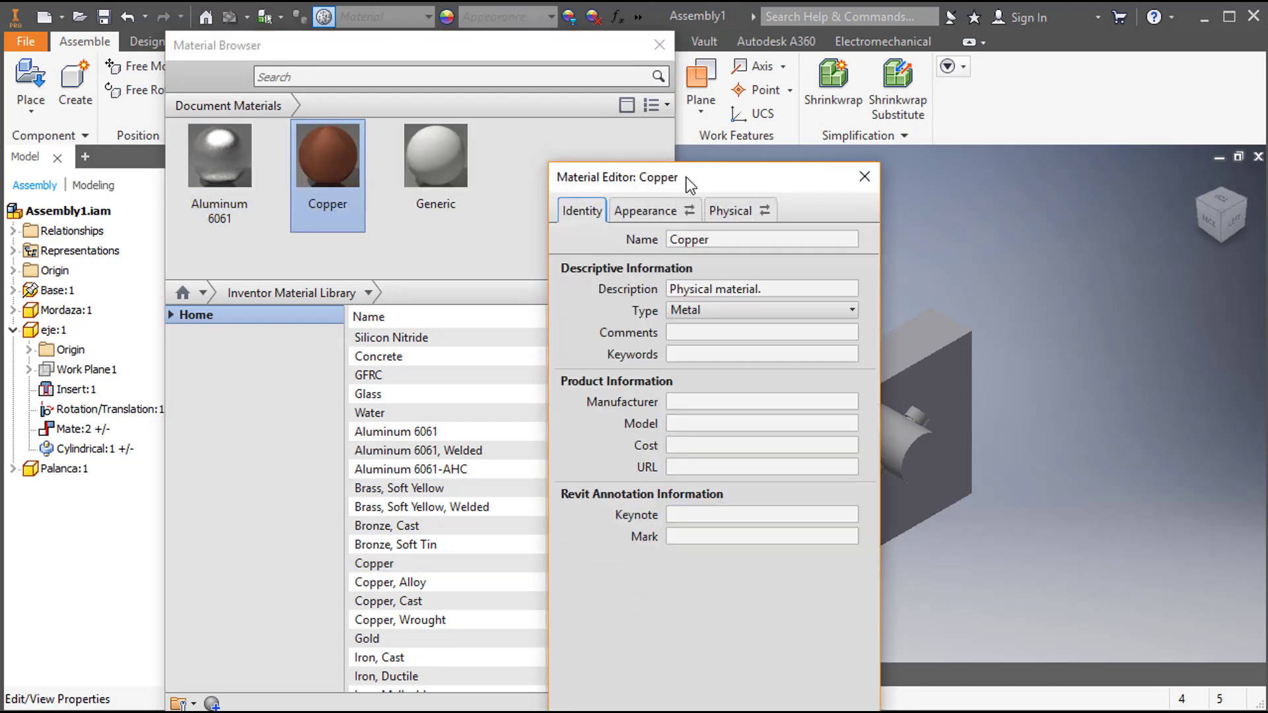
drag(687, 177, 815, 49)
click(884, 162)
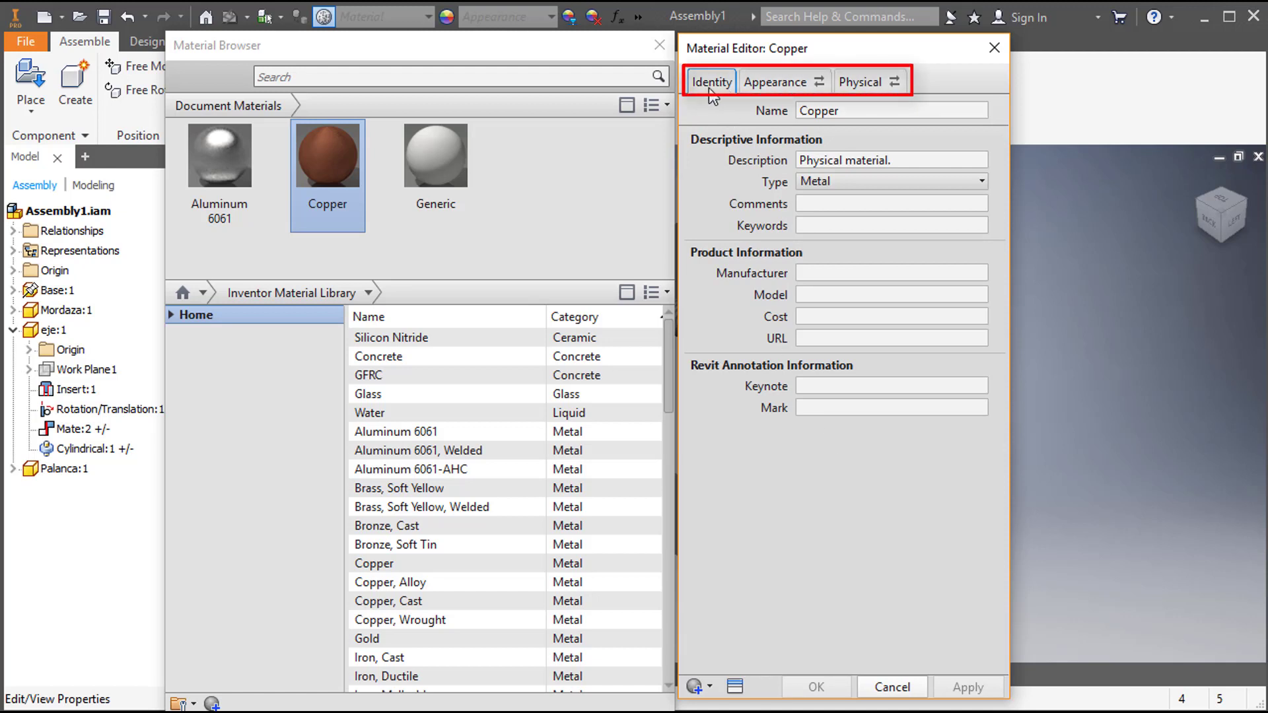
Review Copper's appearance and its thermal, mechanical and strength properties, and close the Material Editor and Material Browser.
click(786, 85)
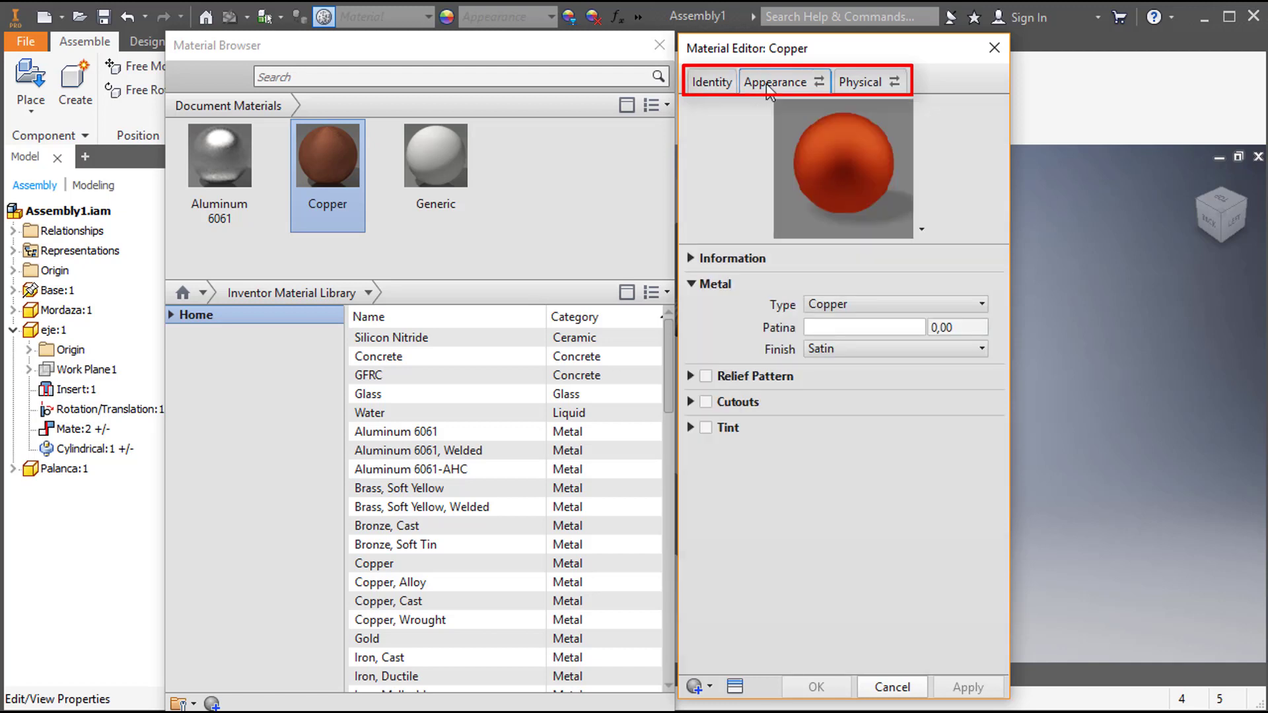
click(869, 87)
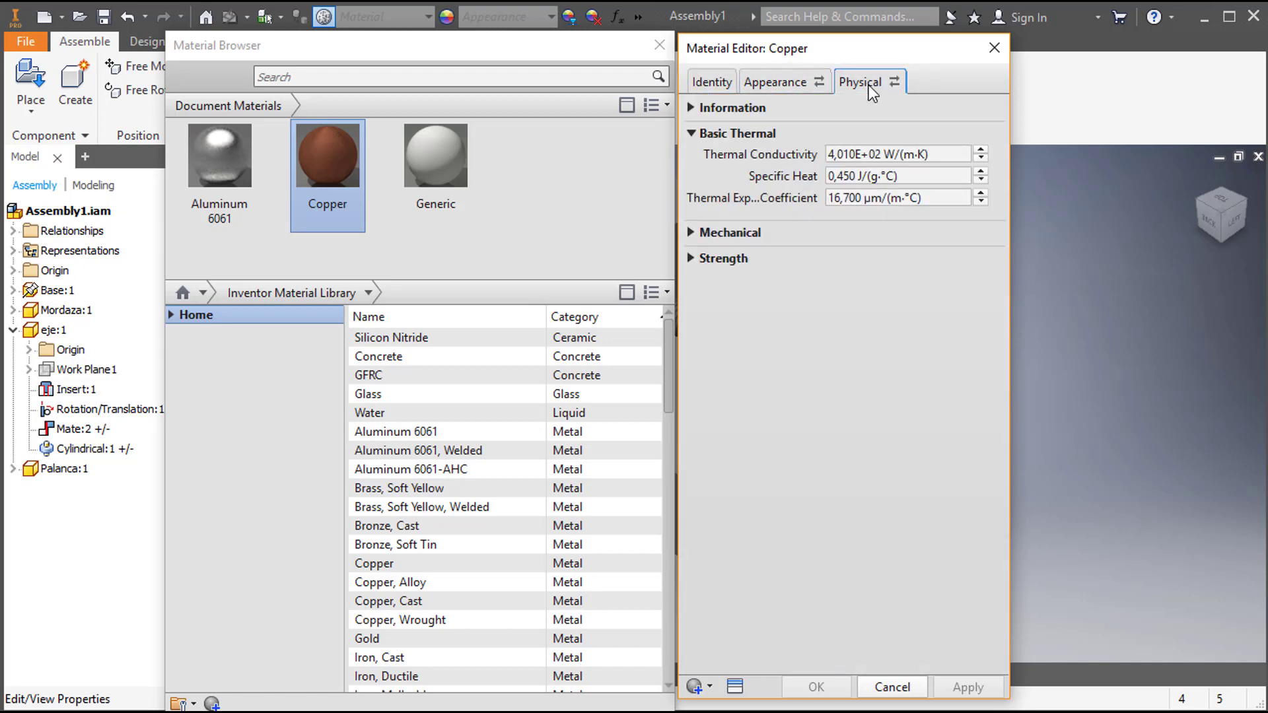
click(695, 233)
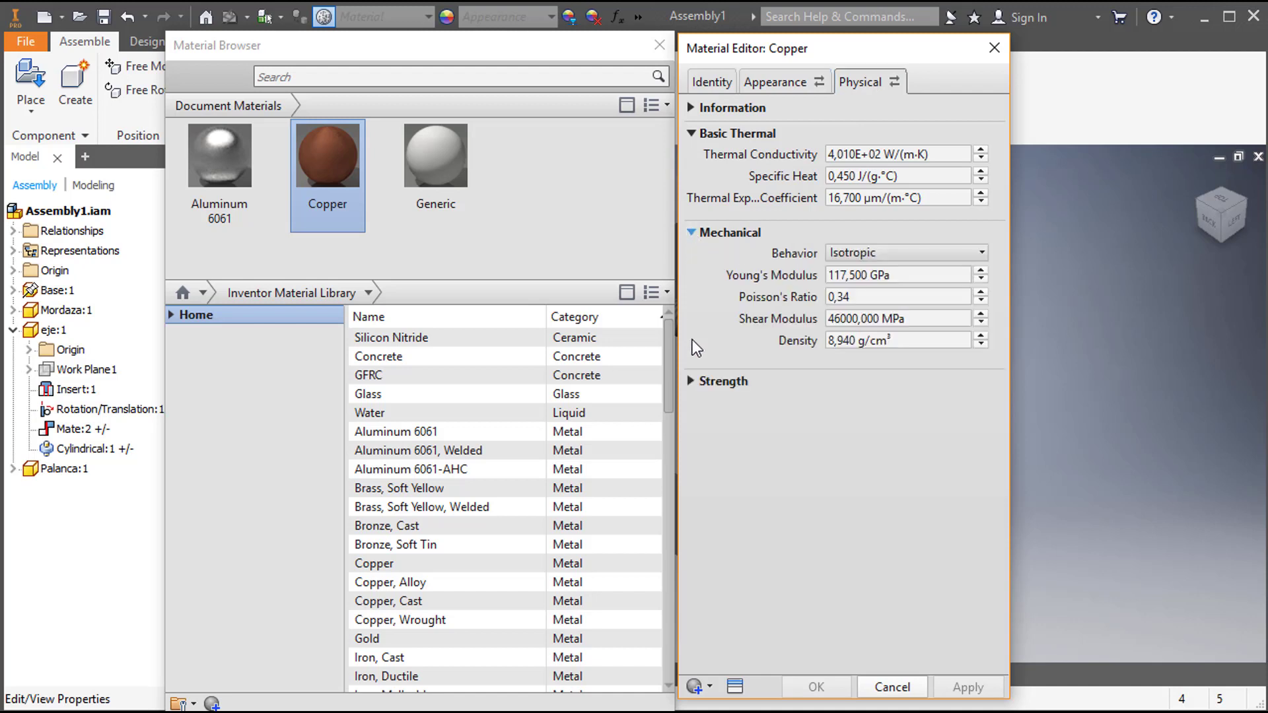
click(693, 381)
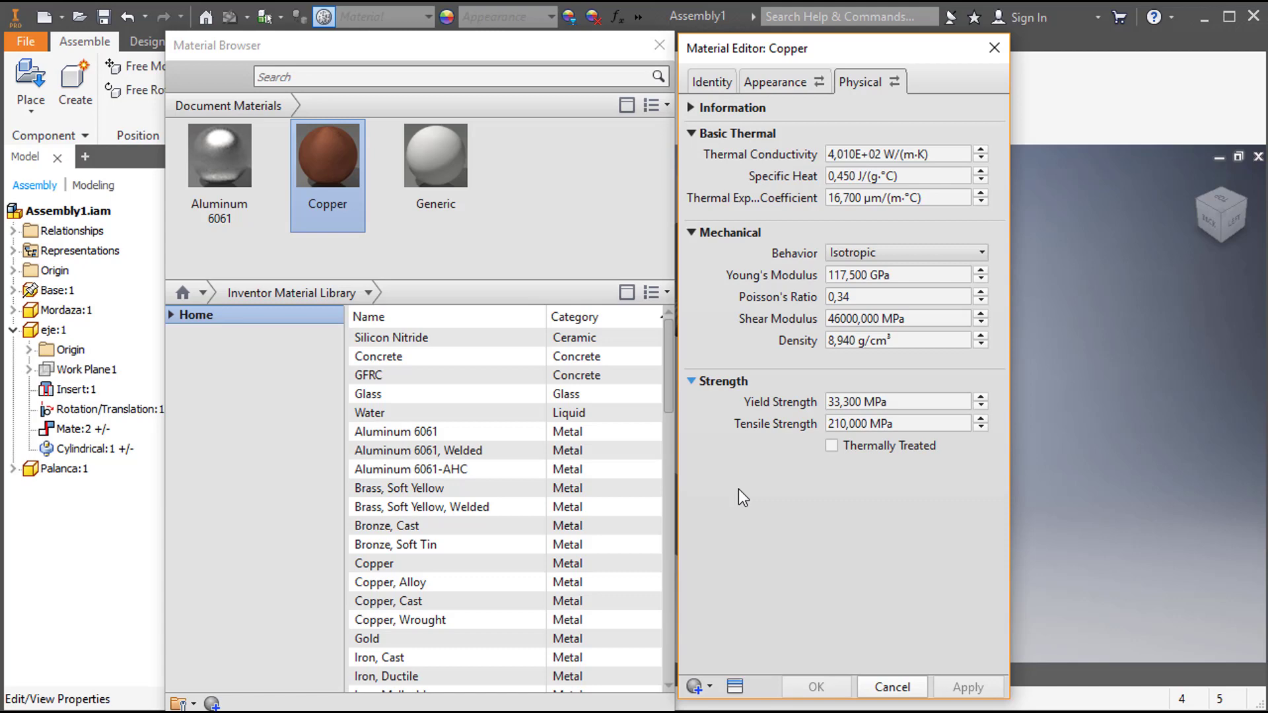
click(998, 53)
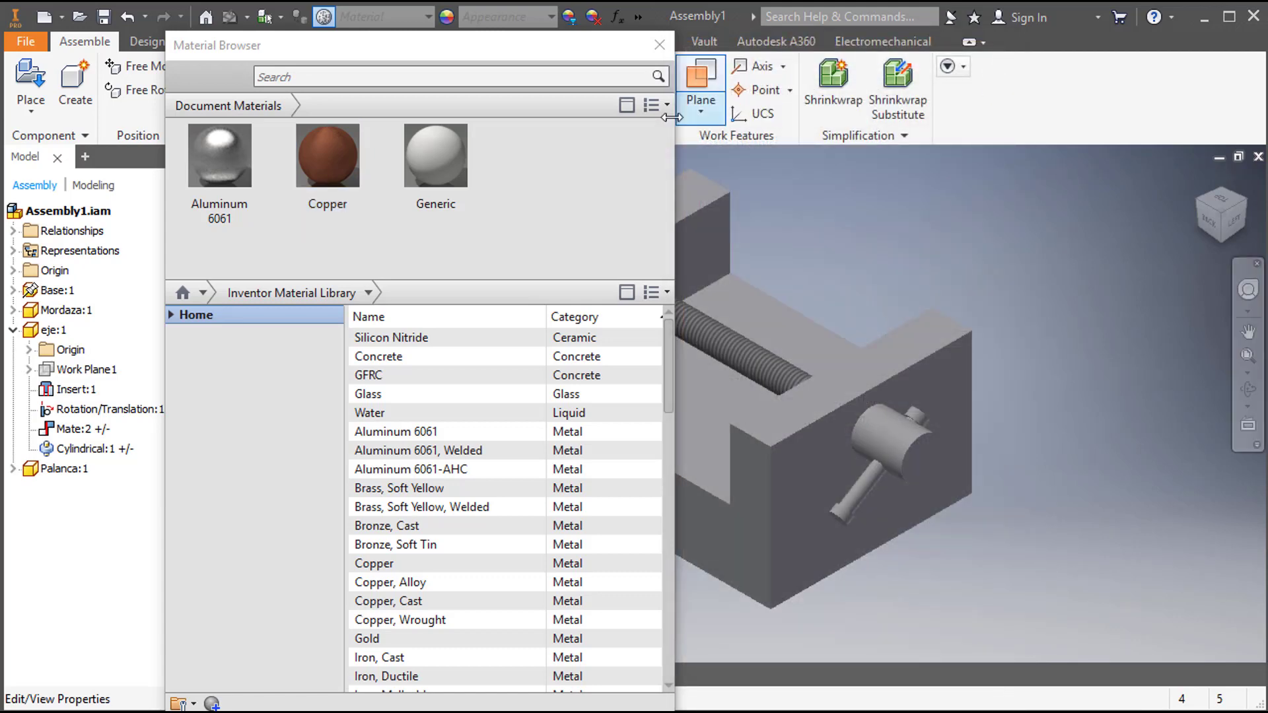
click(659, 45)
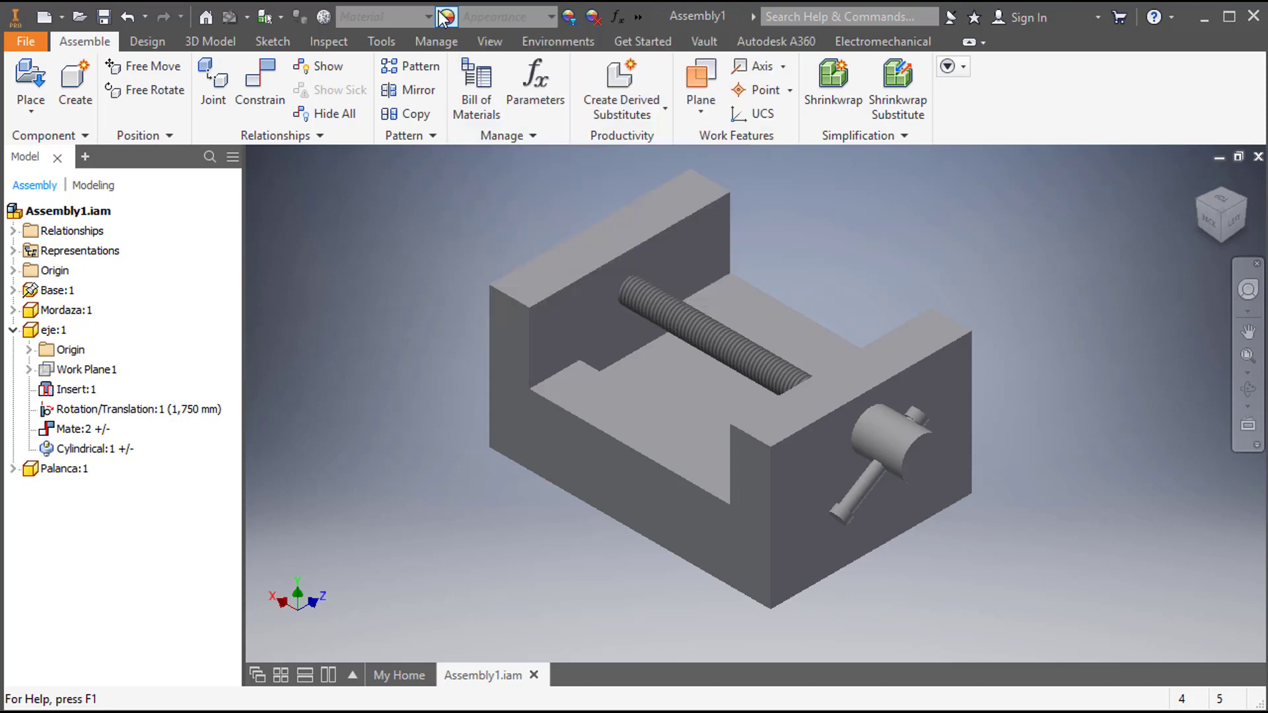
Add the Anodized - Black appearance from the Inventor Material Library to the document appearances and close the Appearance Browser.
click(448, 17)
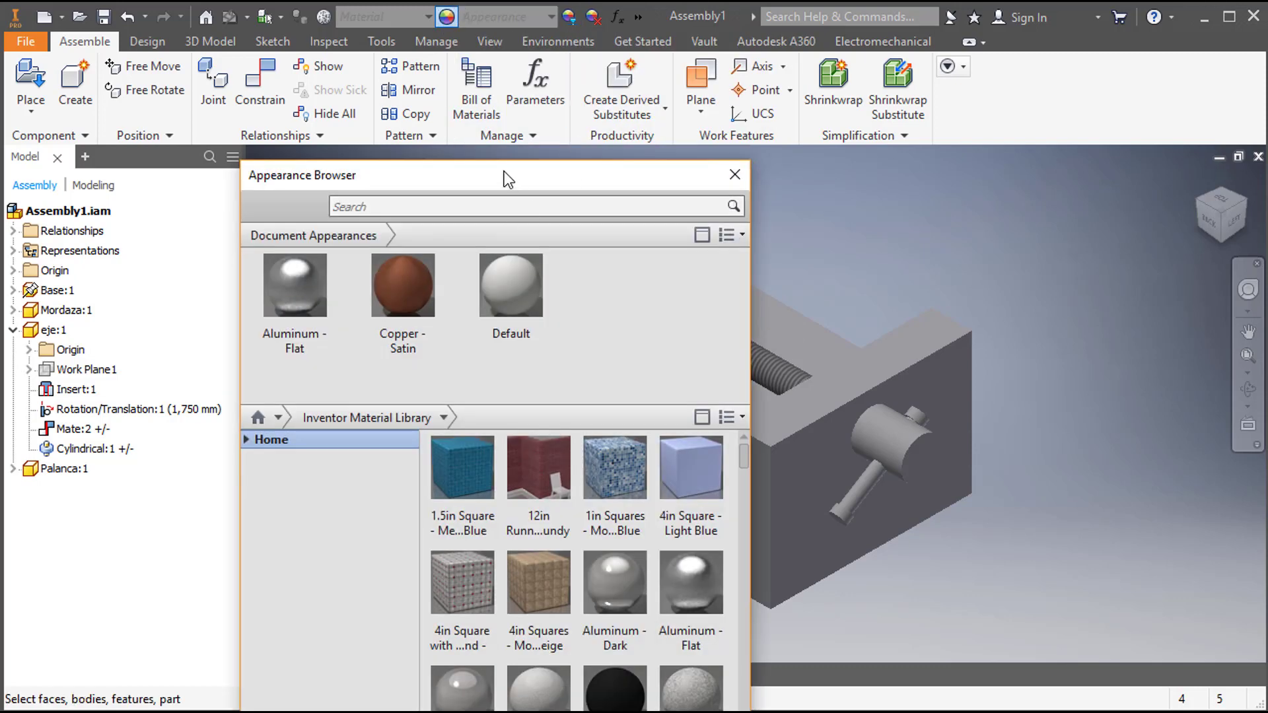
drag(504, 173, 510, 43)
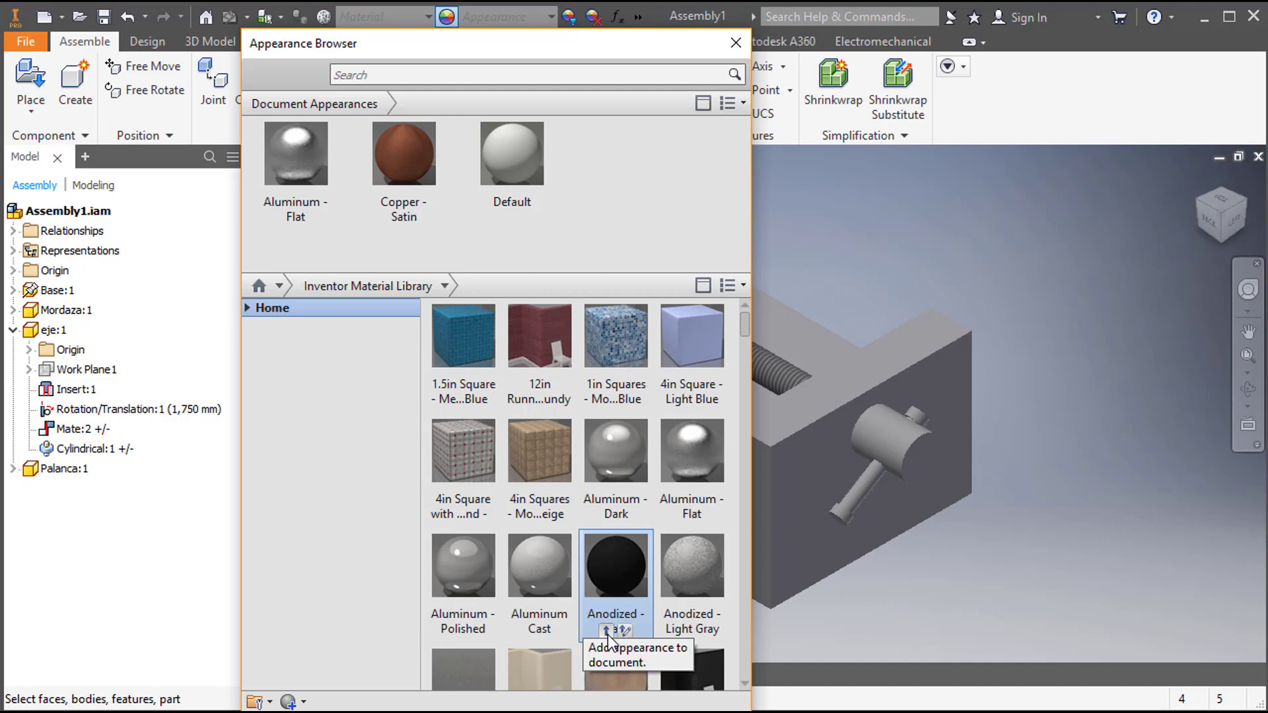
click(608, 635)
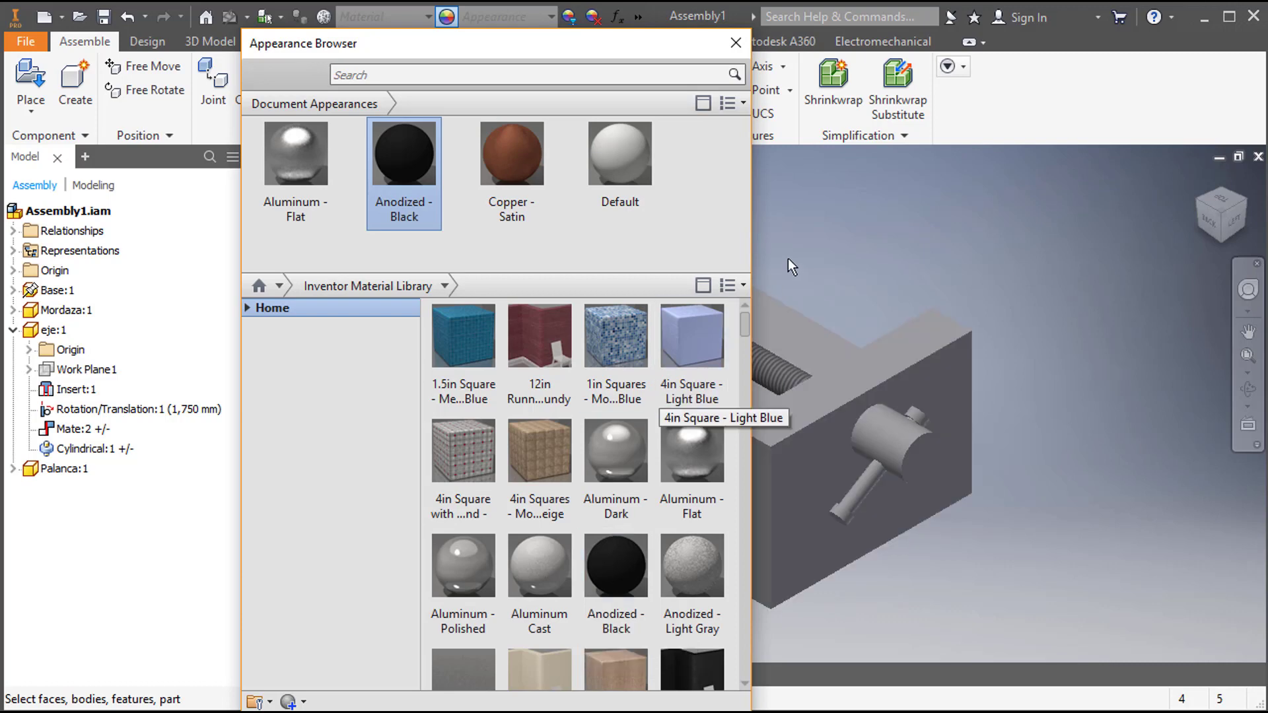
click(736, 43)
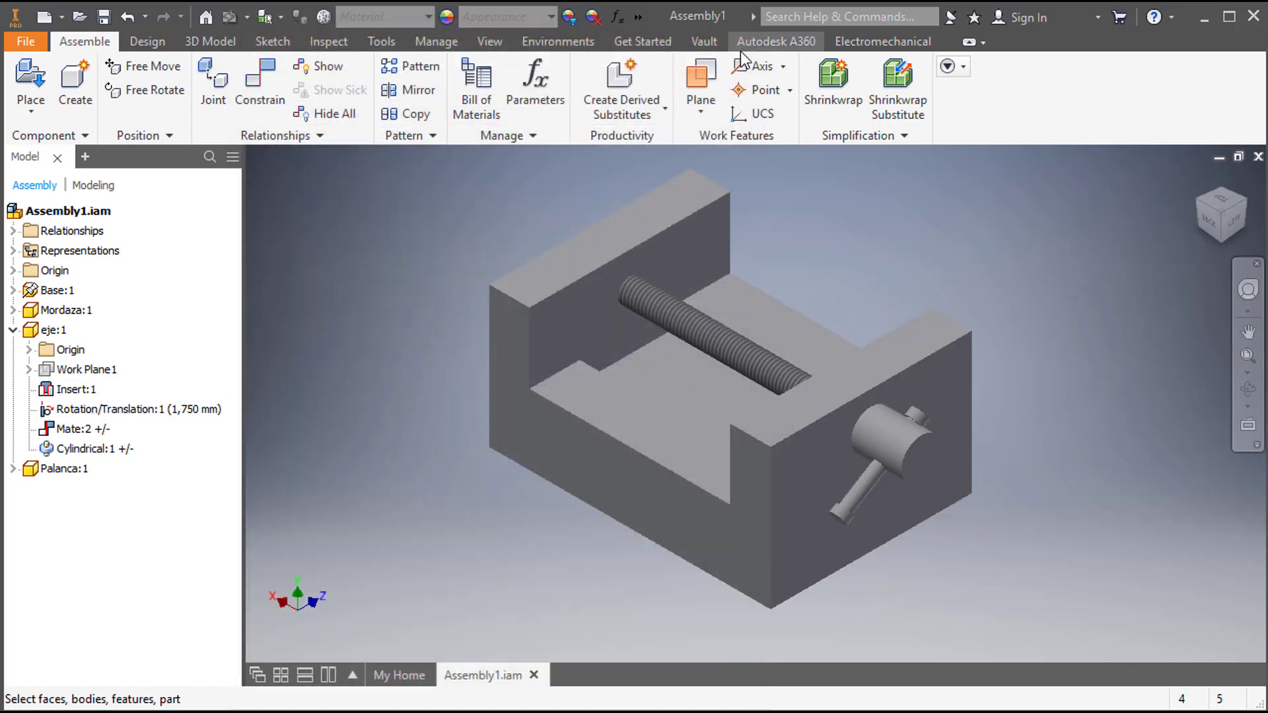
Adjust the appearance of the Mordaza jaw, tinting it red with RGB values 191, 42, 42.
click(569, 18)
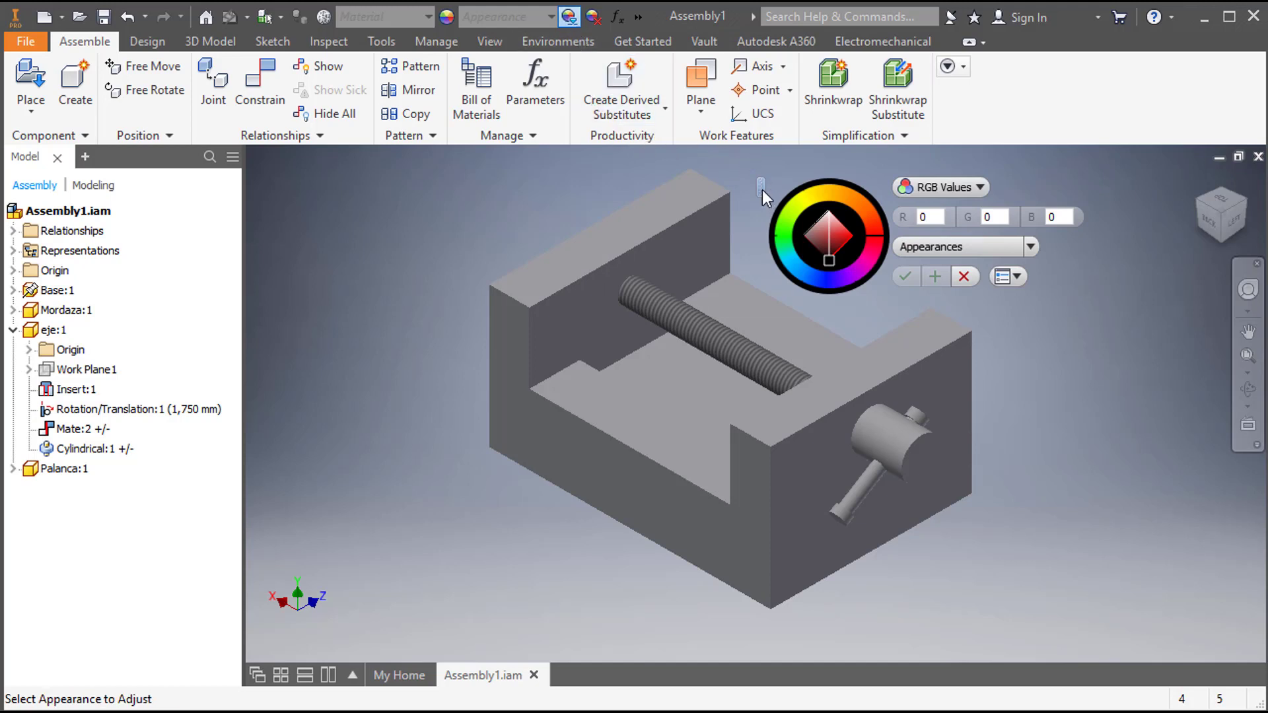
drag(761, 188, 259, 160)
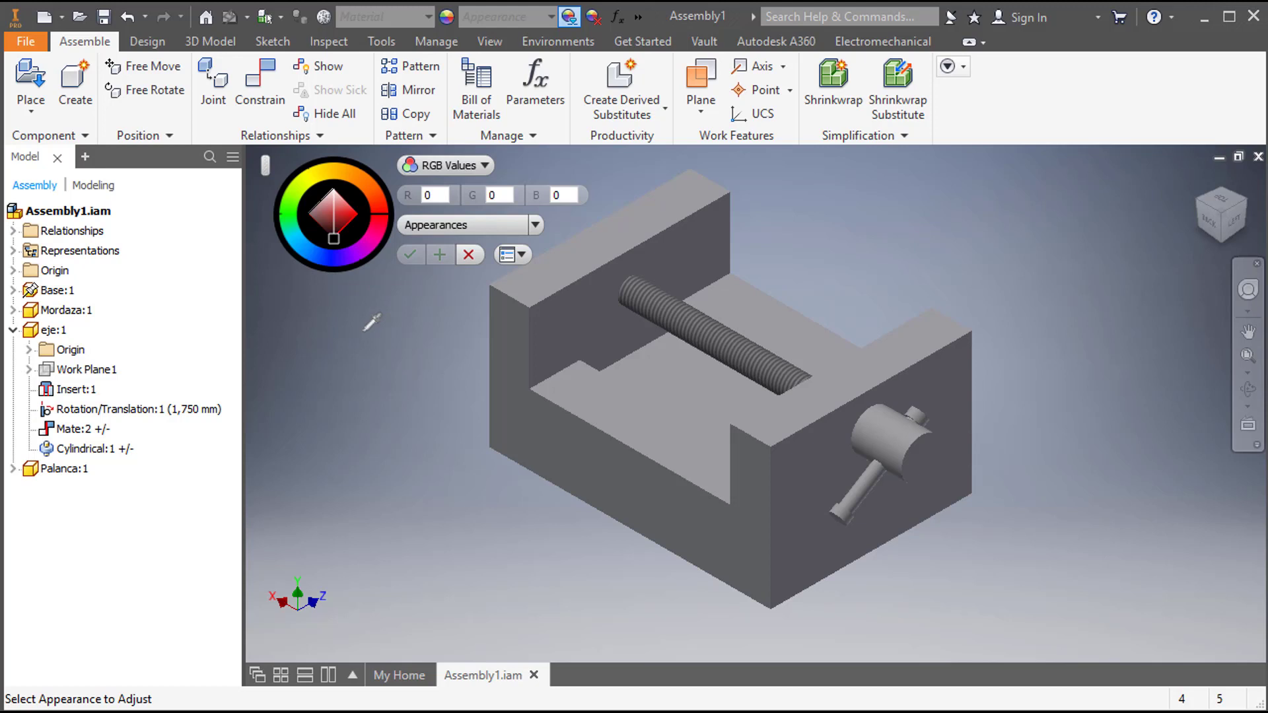
click(568, 274)
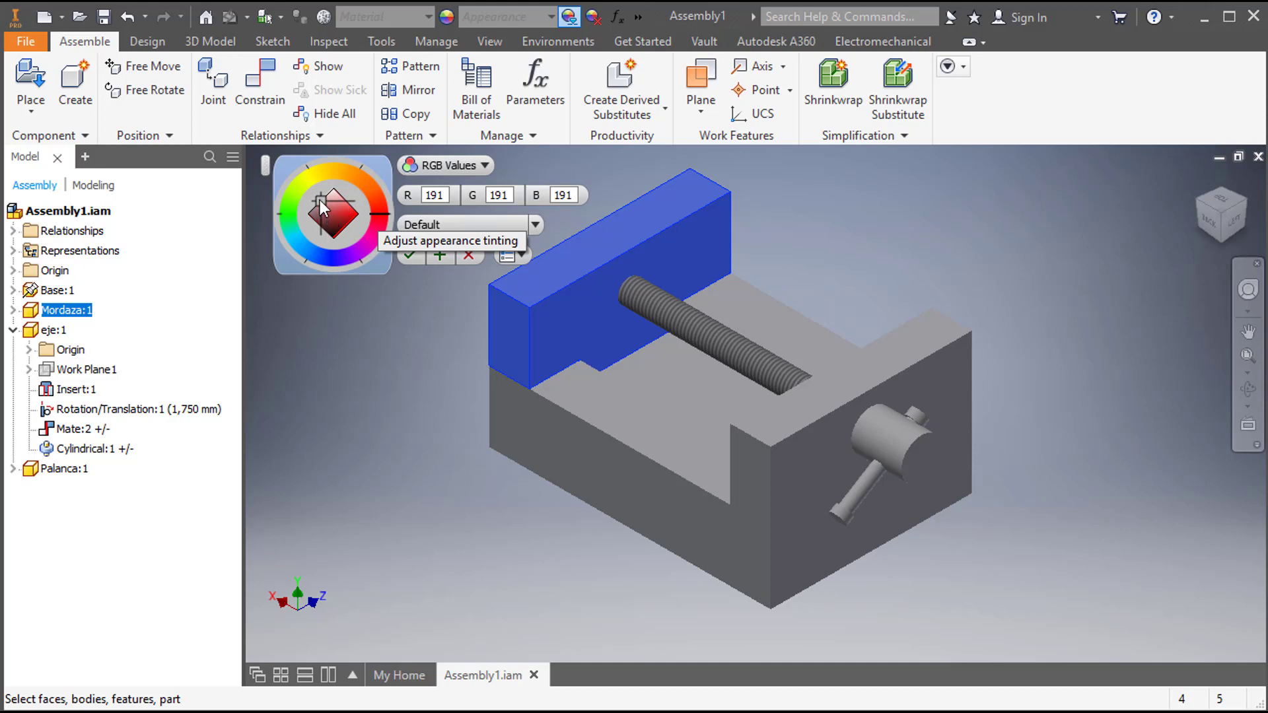
drag(323, 208, 340, 217)
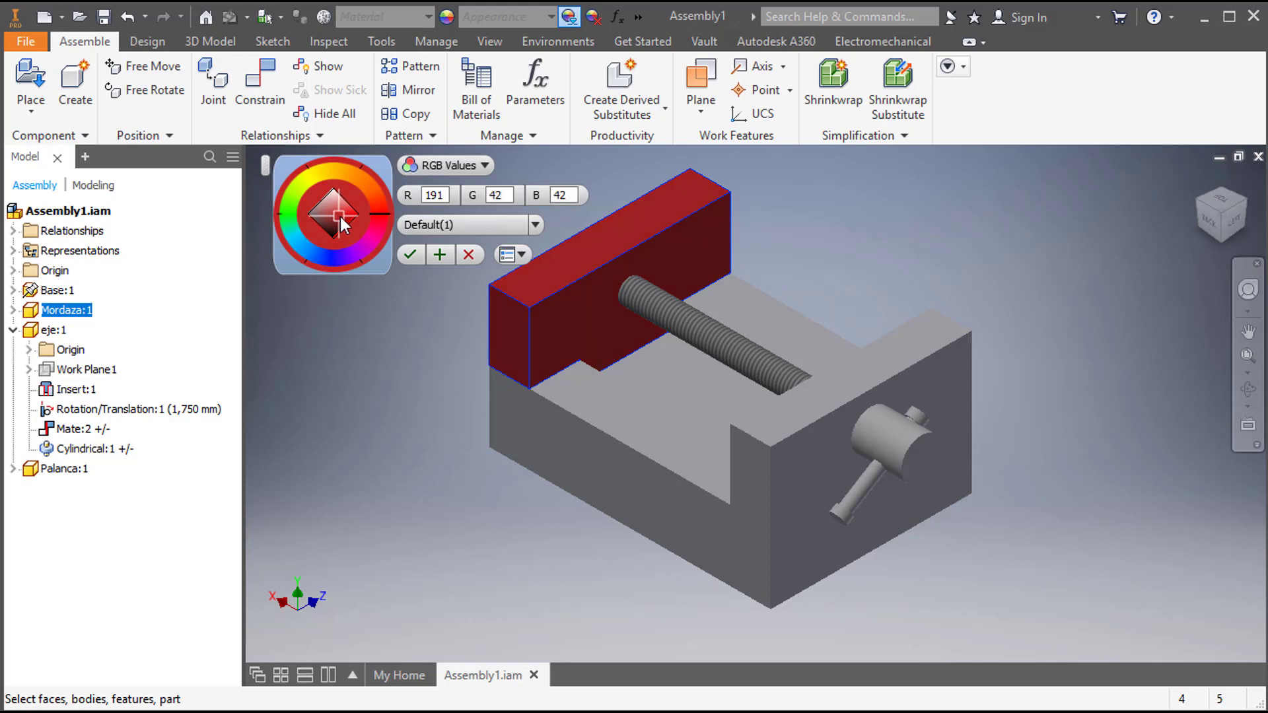